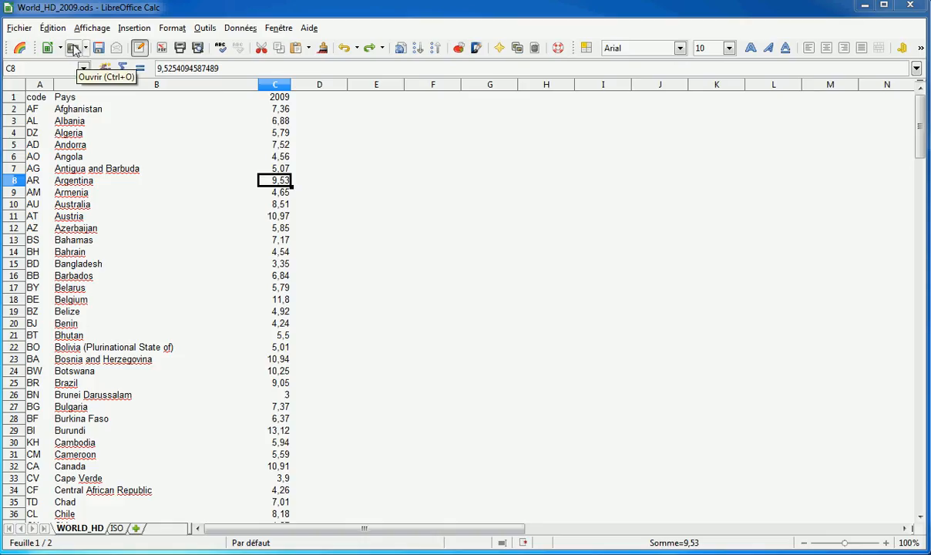
- Open the World_HD_2009.odg map drawing in LibreOffice Draw
click(76, 51)
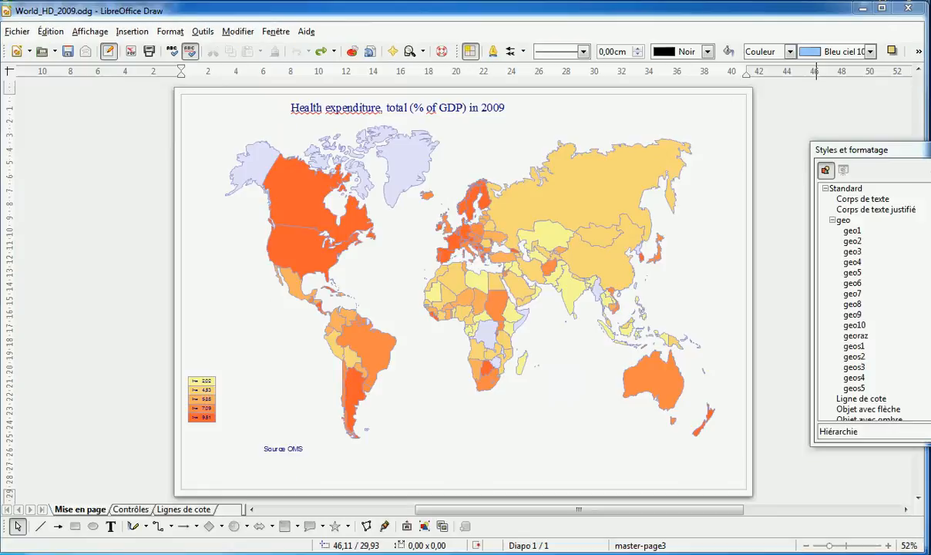
- Examine the Argentina shape's fill type options and its object name, keeping the fill type Couleur
click(351, 396)
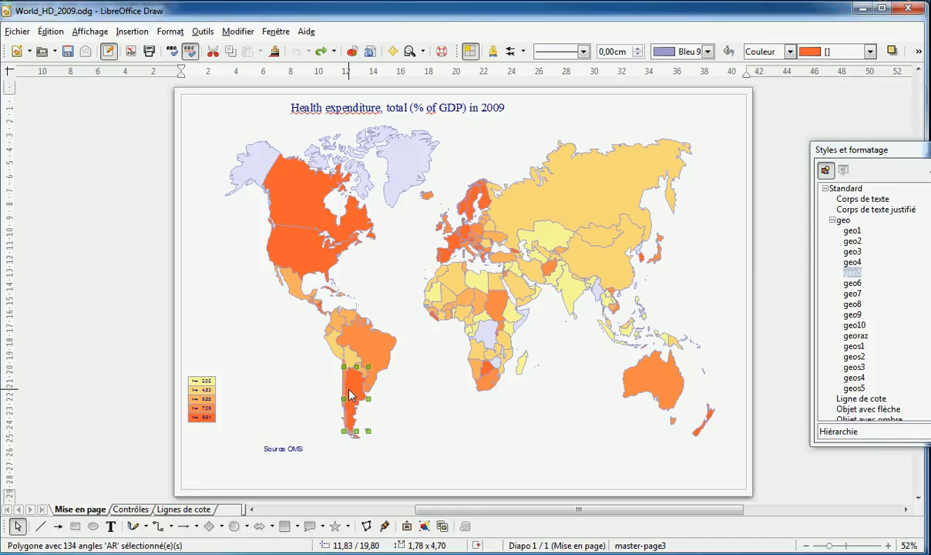
right_click(350, 394)
click(417, 148)
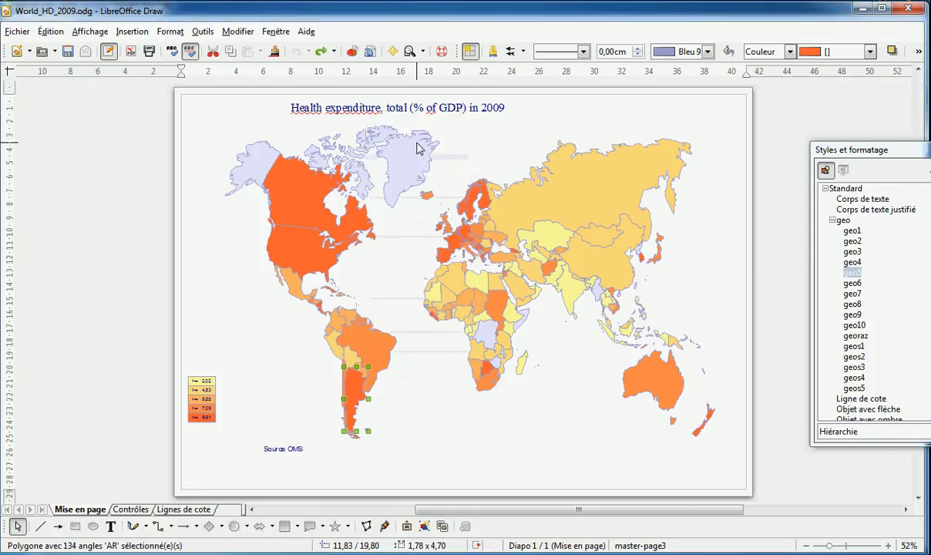
click(370, 216)
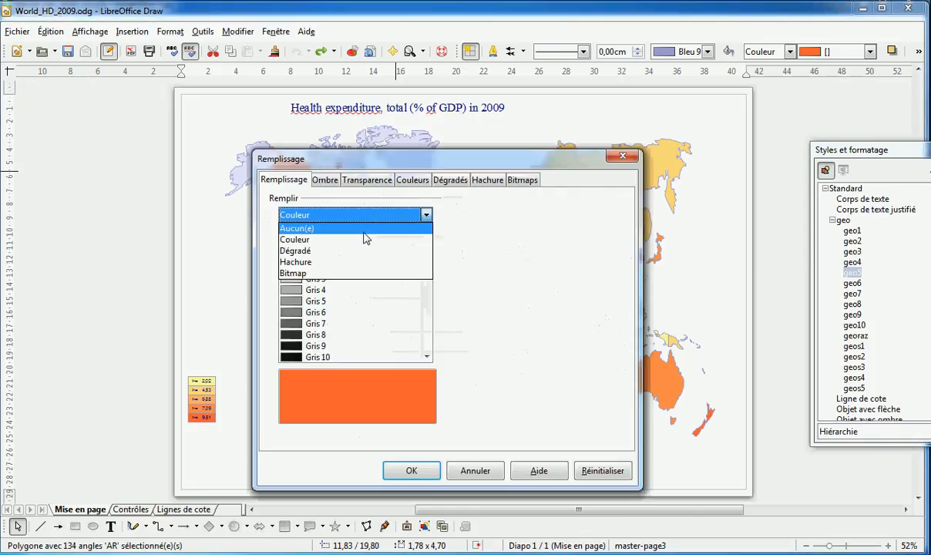
click(362, 244)
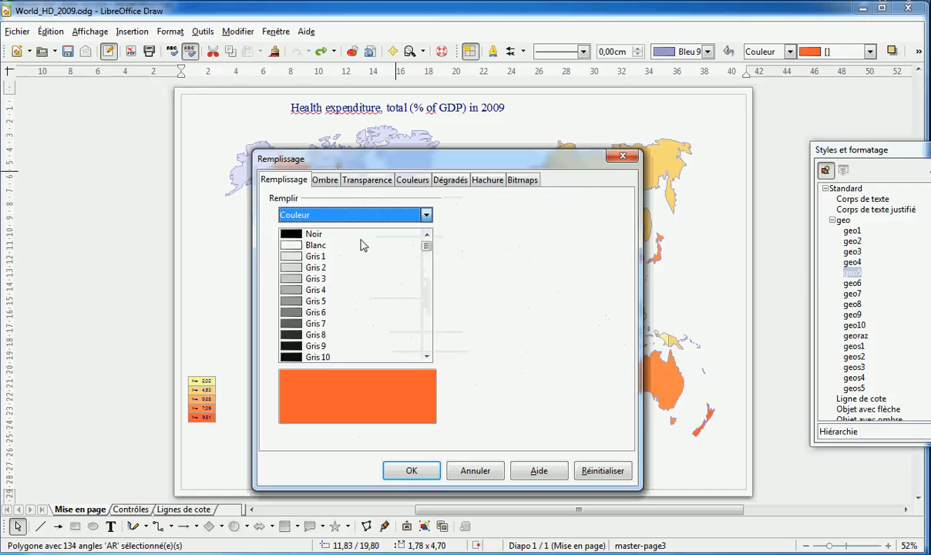
click(400, 469)
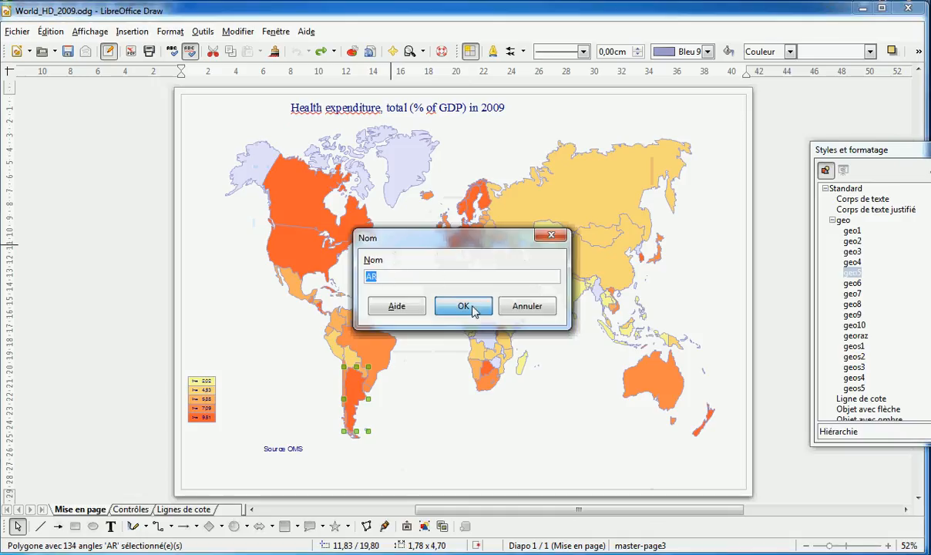
click(463, 307)
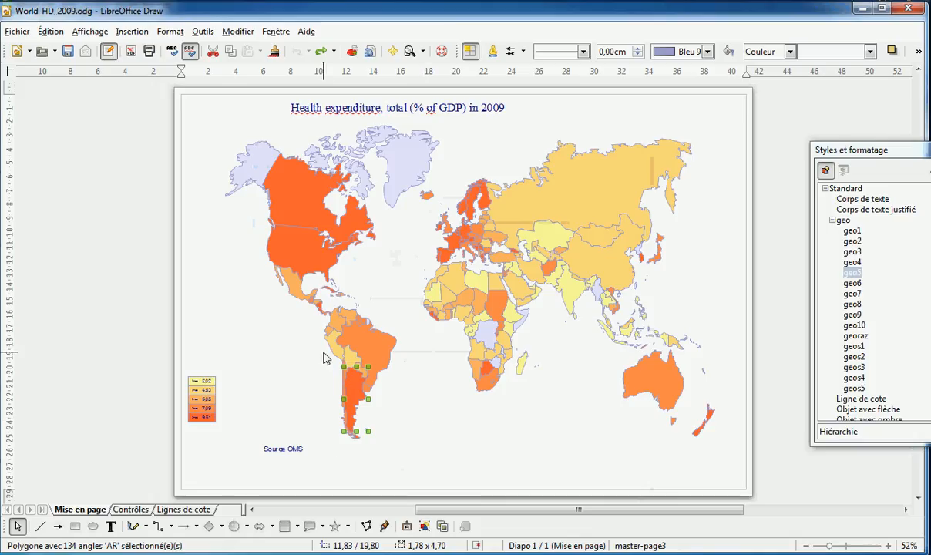
- View the list of named country shapes under Diapo 1 in the Navigator and close it
key(F5)
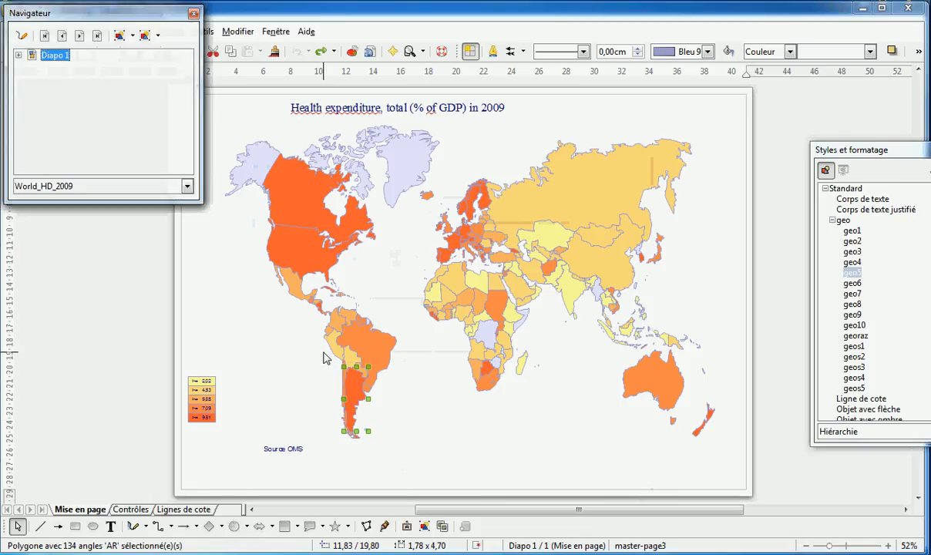
key(F8)
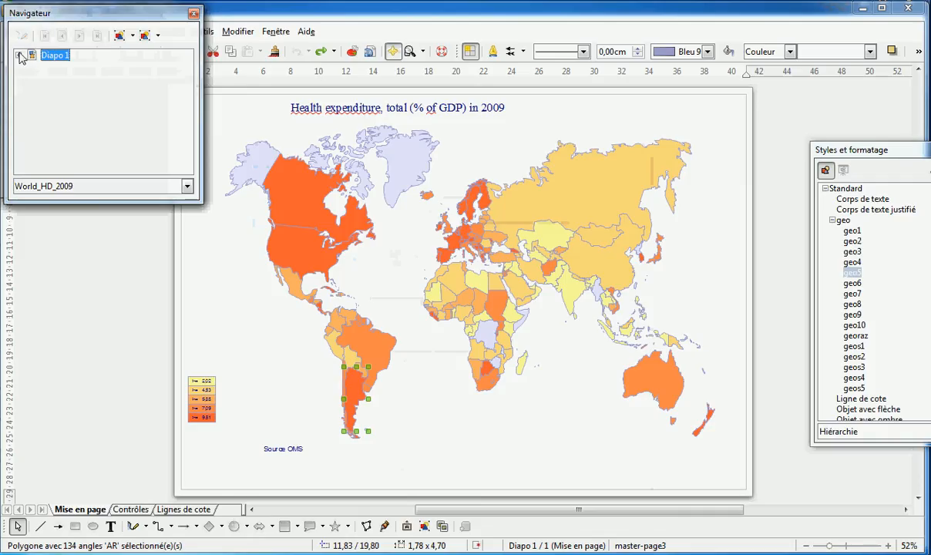
click(18, 54)
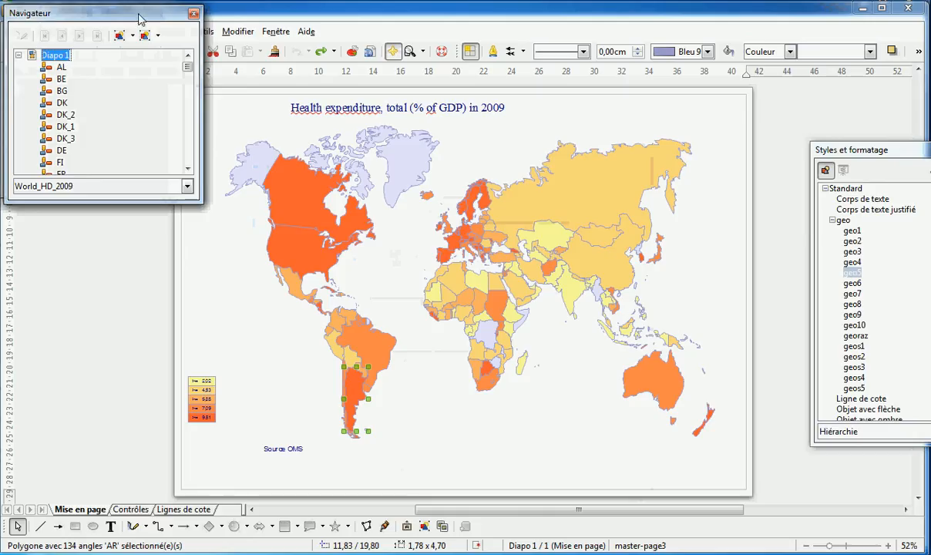
click(194, 15)
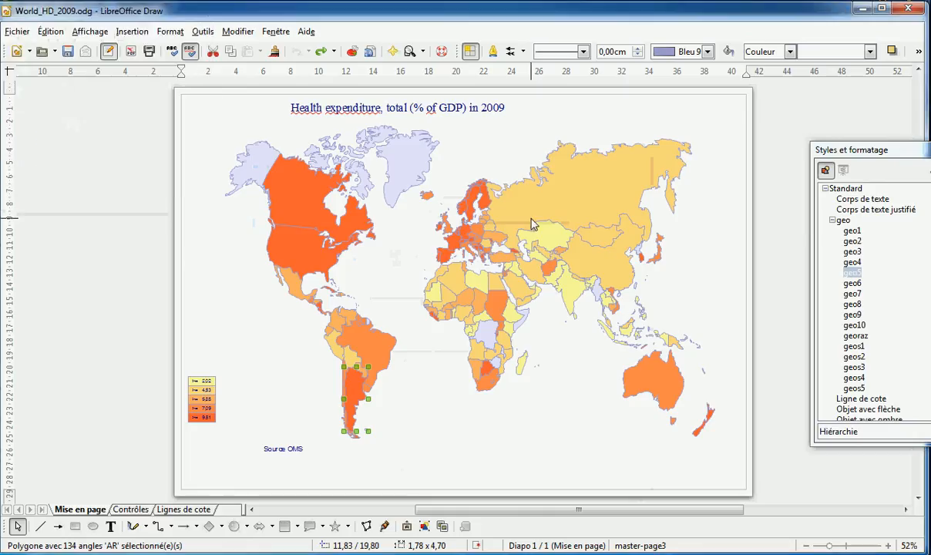
- Inspect the settings for a new graphic style linked to Standard and for one linked to geo, without creating either
click(868, 154)
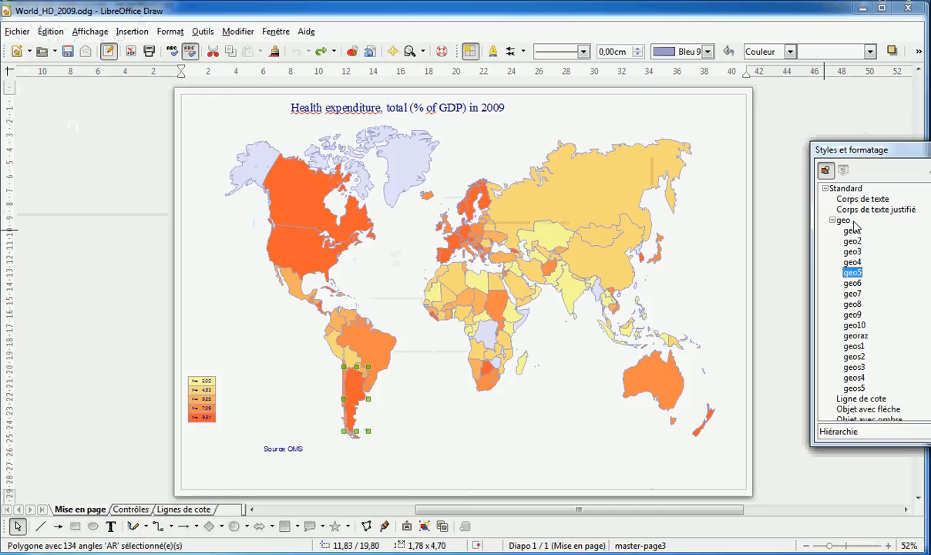
click(854, 192)
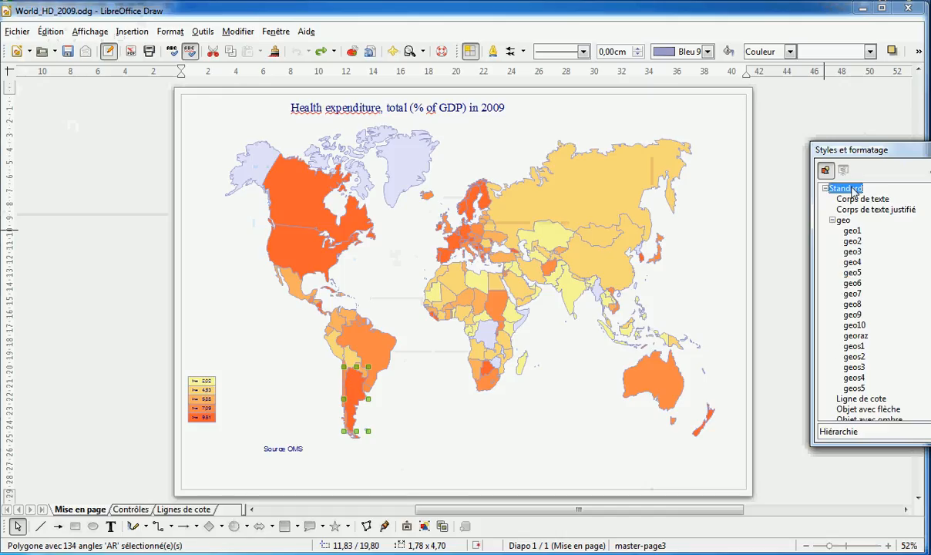
right_click(853, 191)
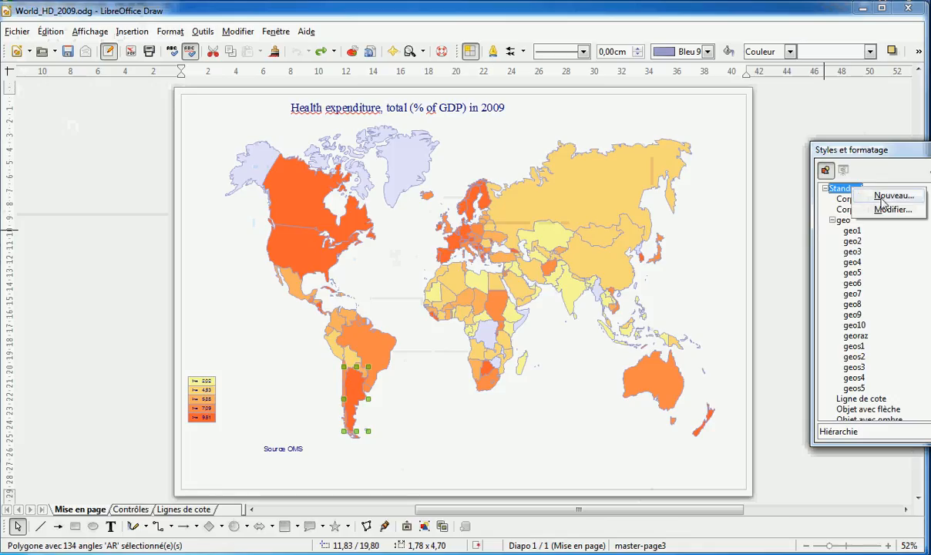
click(883, 198)
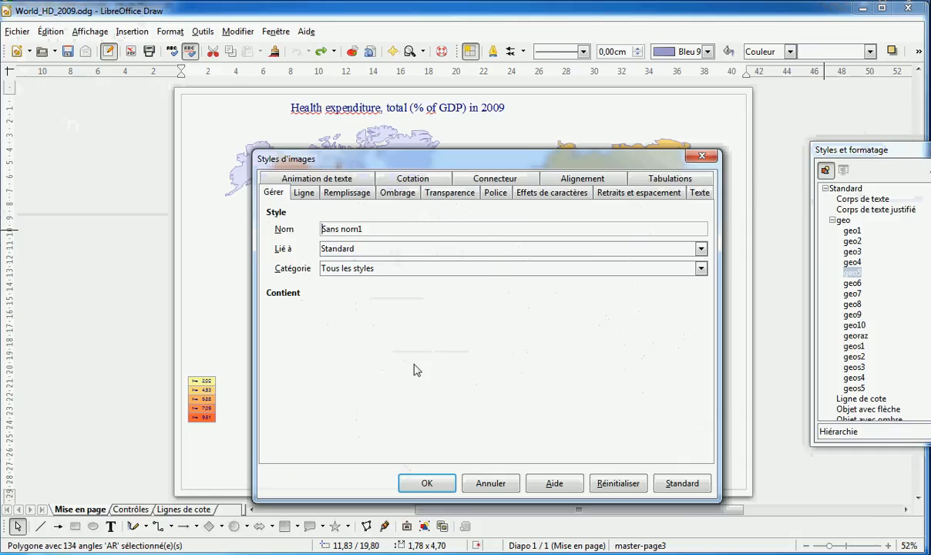
key(Escape)
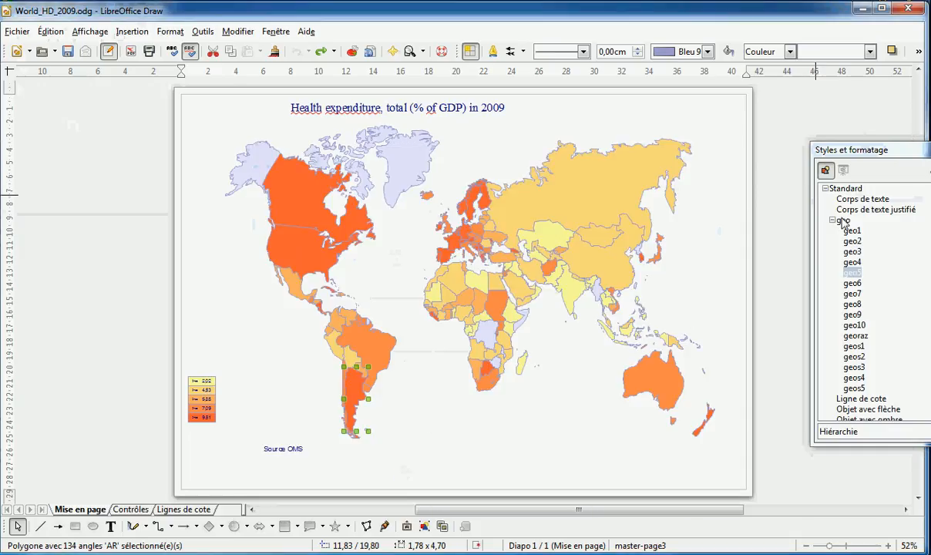
click(843, 221)
right_click(844, 222)
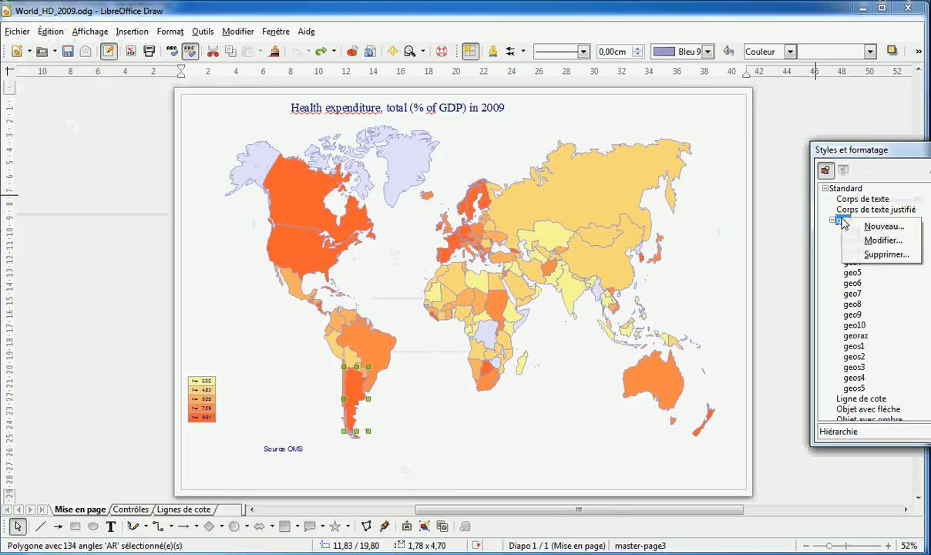
click(882, 226)
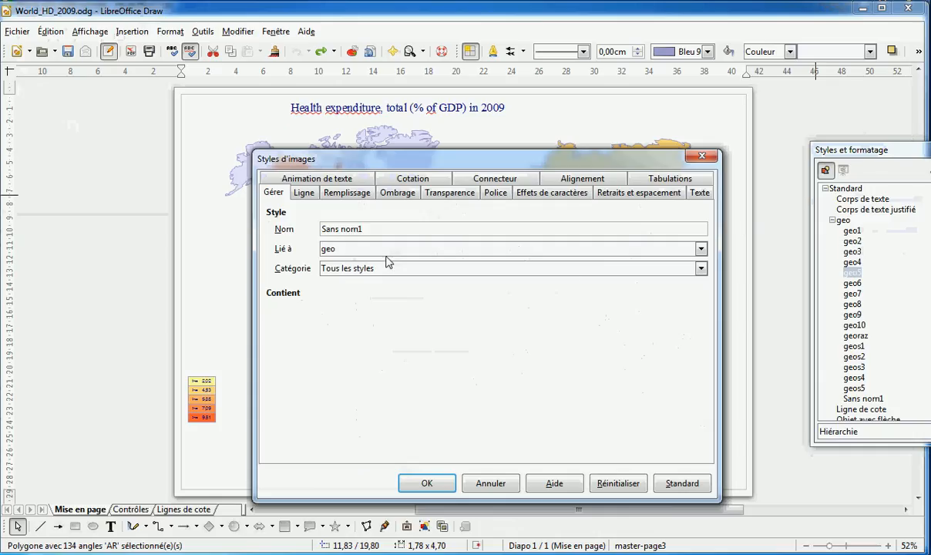
key(Escape)
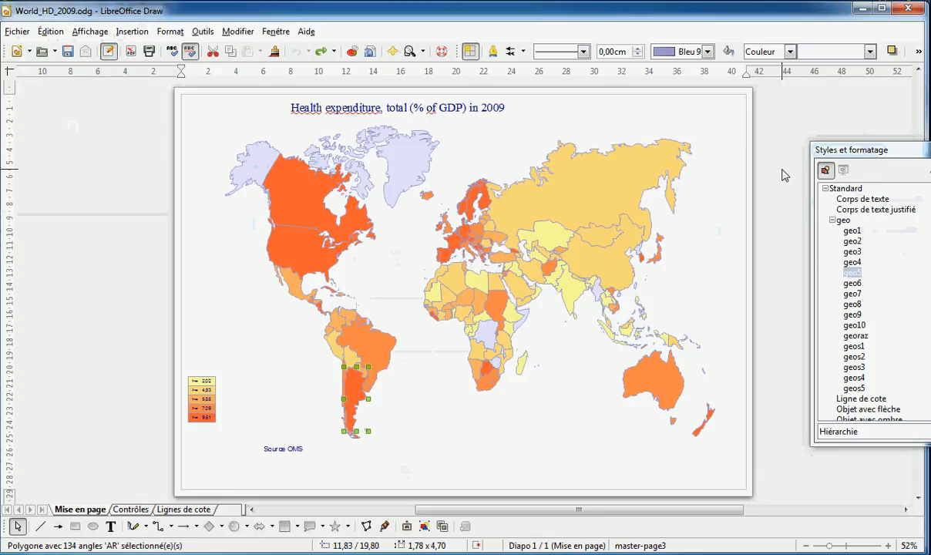
- Reset the colours of all country shapes on the map by applying the georaz style, and clear the selection
click(860, 337)
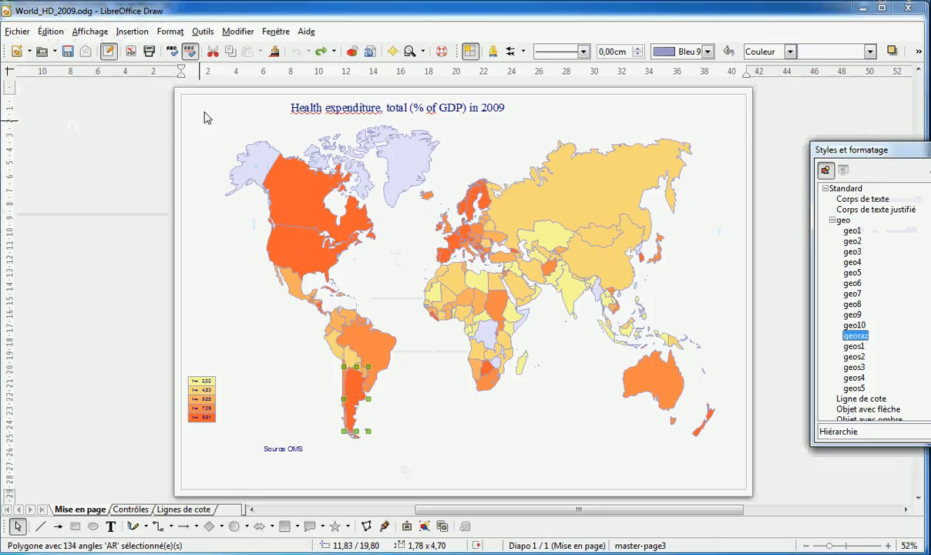
mouse_move(202, 114)
mouse_down()
mouse_move(496, 142)
mouse_move(731, 459)
mouse_up()
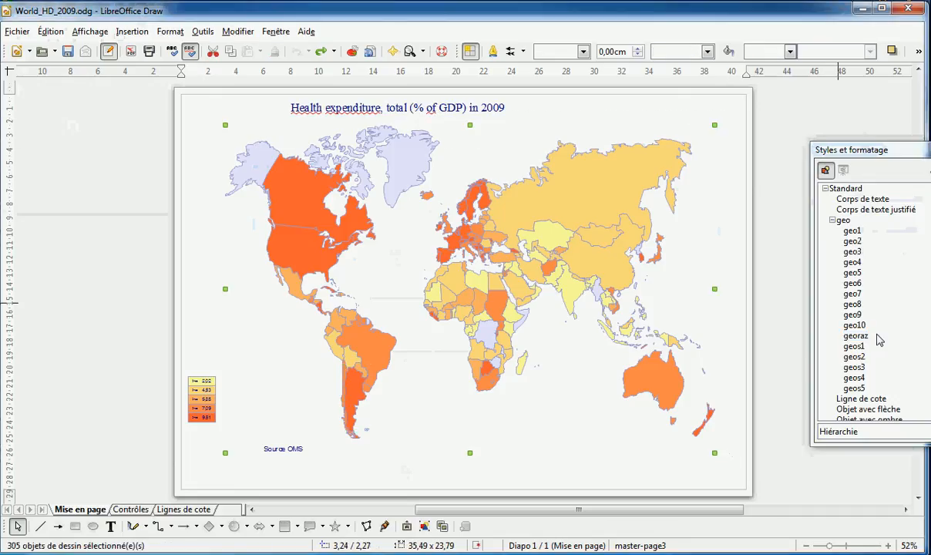
double_click(868, 336)
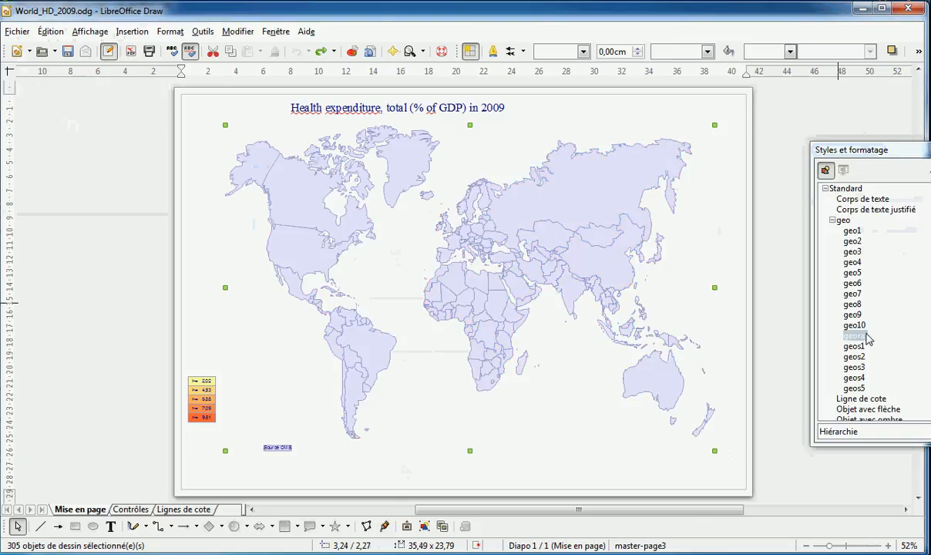
click(206, 242)
- Launch the GeOoo assistant, move it clear of the map, and load the World_HD_2009.xml settings file
click(203, 32)
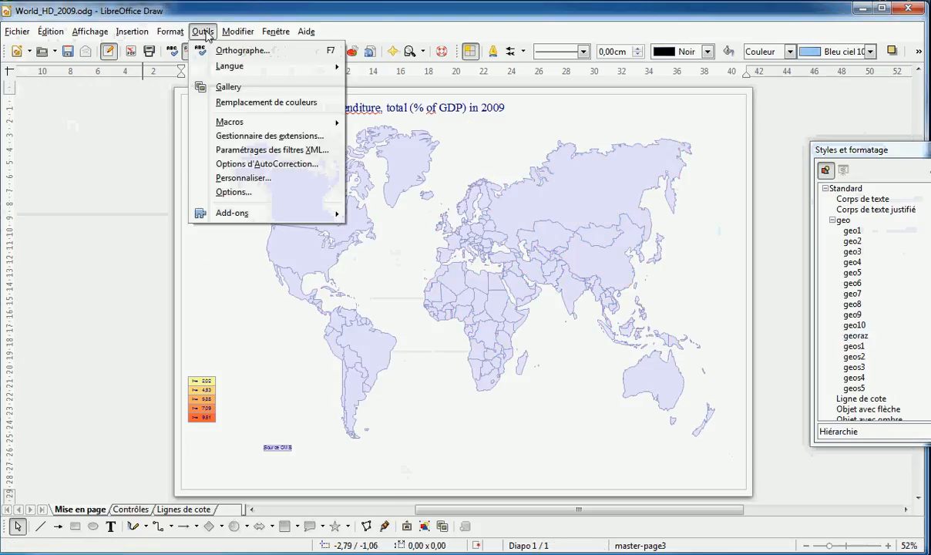
mouse_move(339, 215)
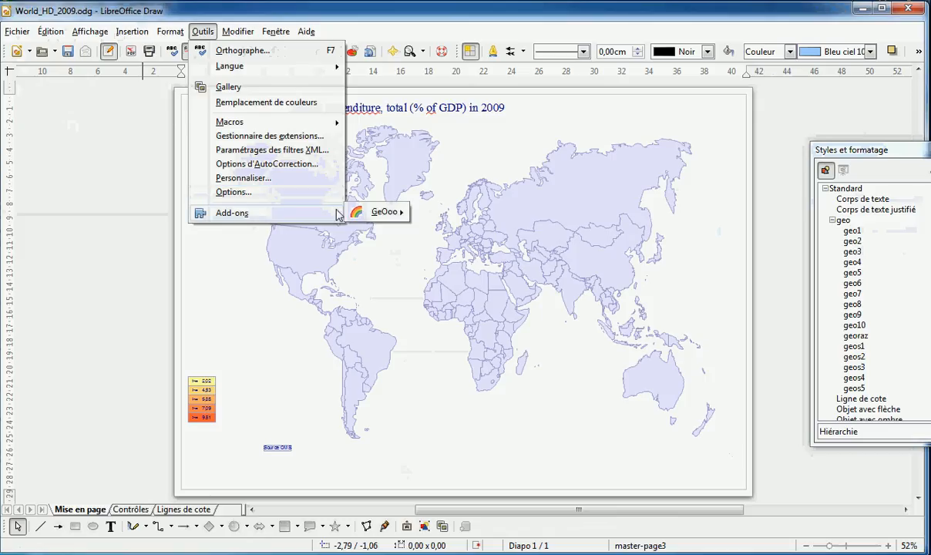
mouse_move(384, 212)
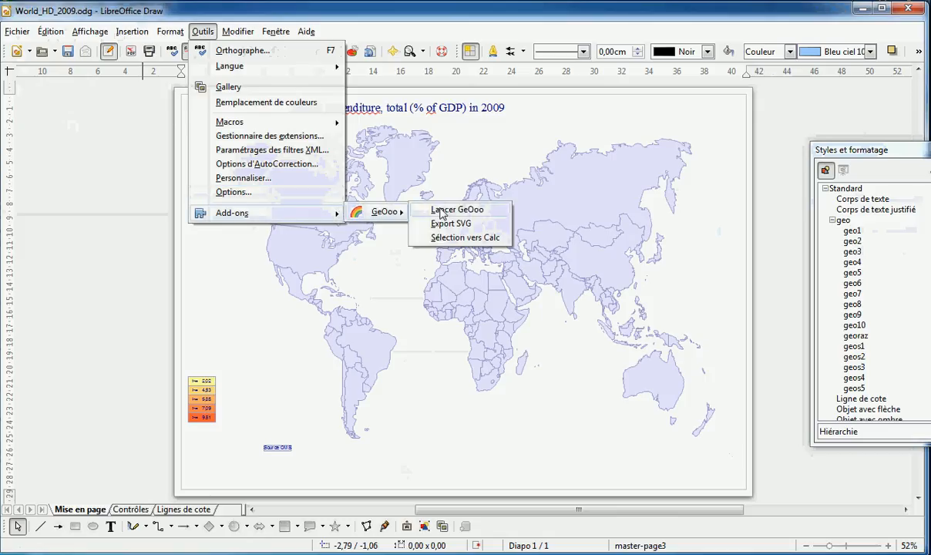
click(442, 211)
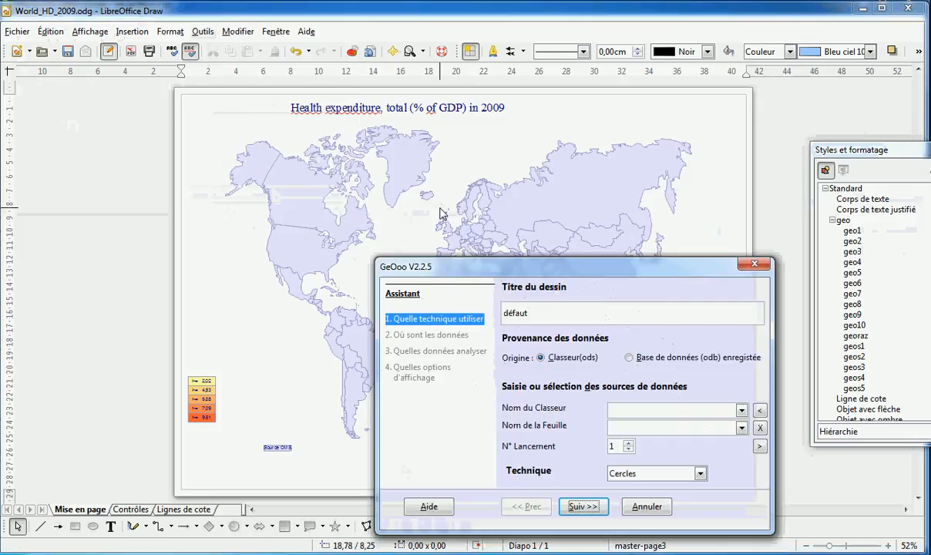
drag(476, 268, 156, 103)
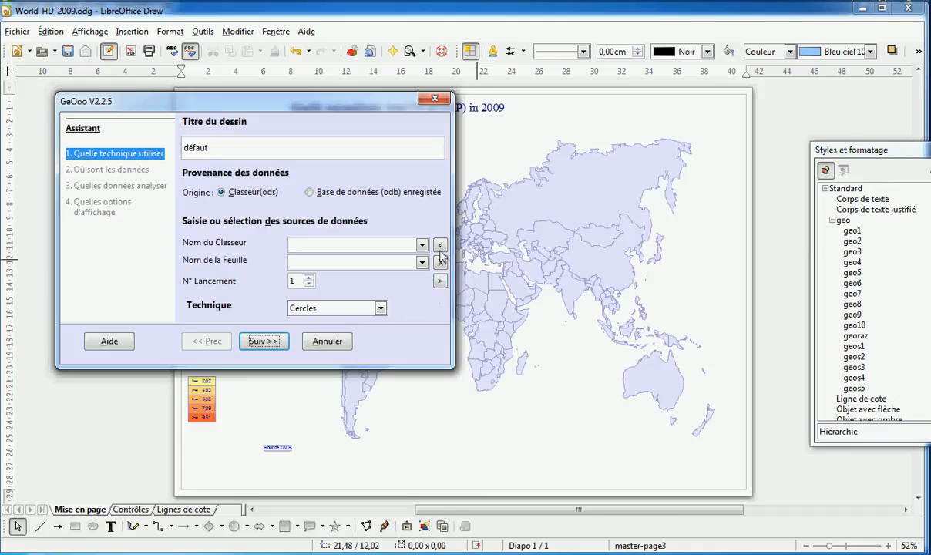
click(440, 245)
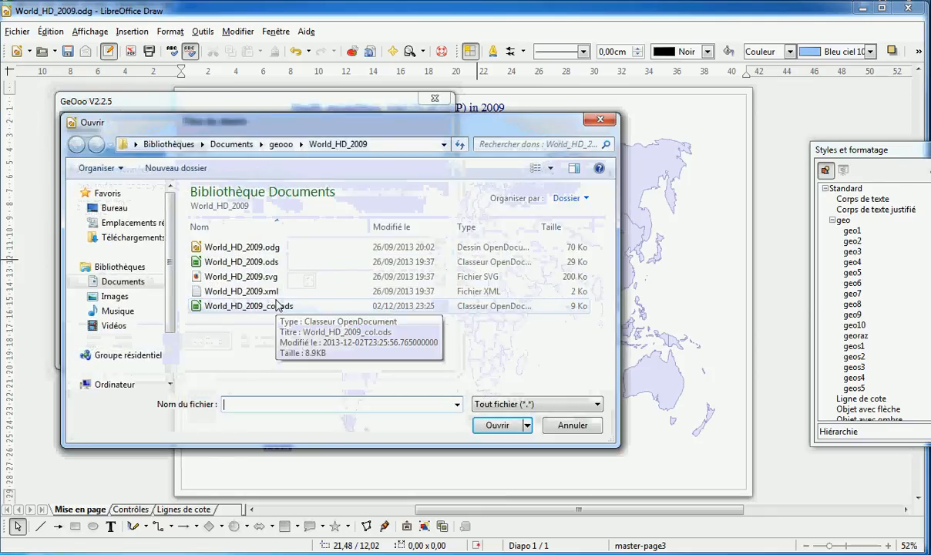
click(271, 292)
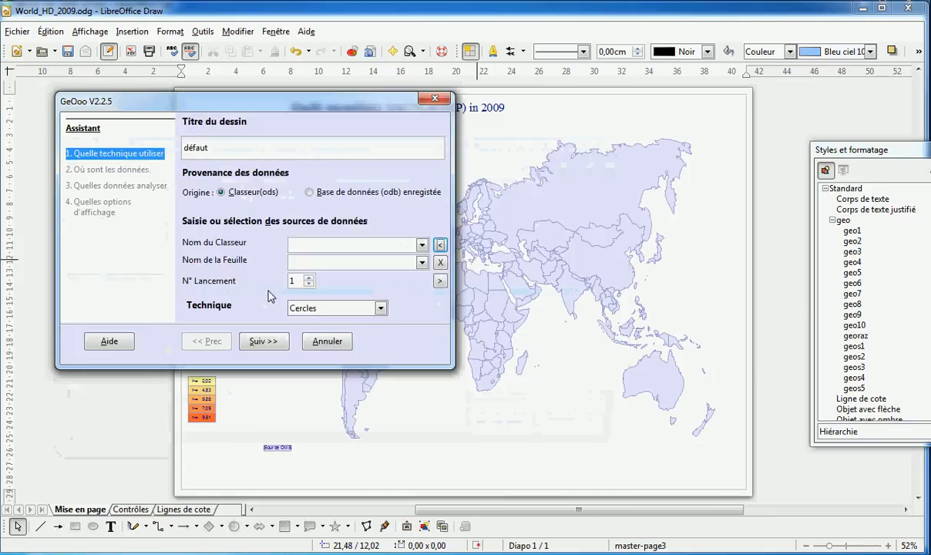
- Choose the WORLD_HD sheet as data source with the Couleurs technique and continue to the threshold and colour definition
click(420, 263)
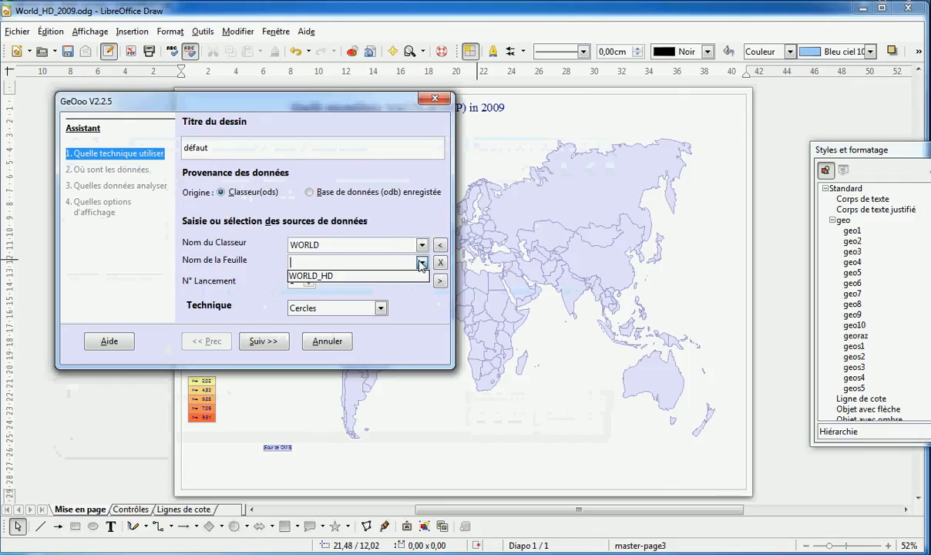
click(391, 276)
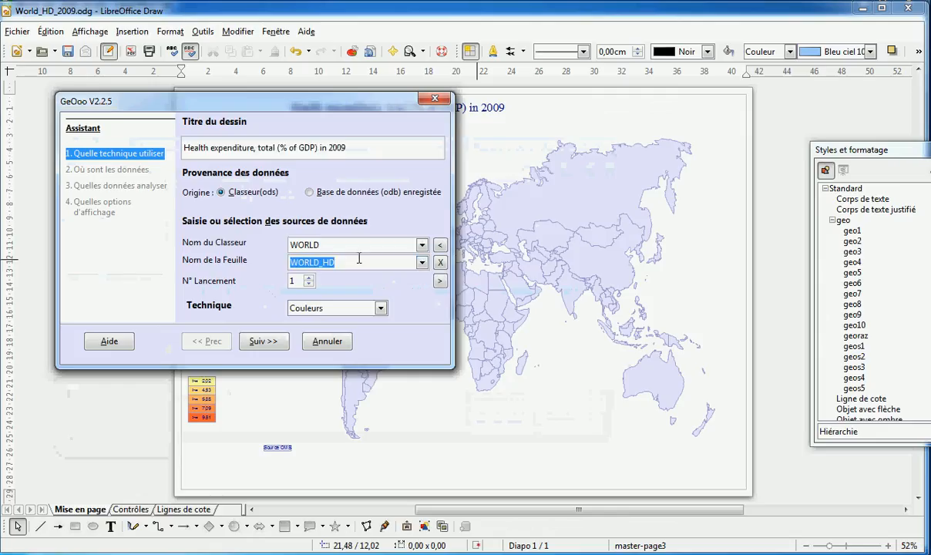
click(359, 259)
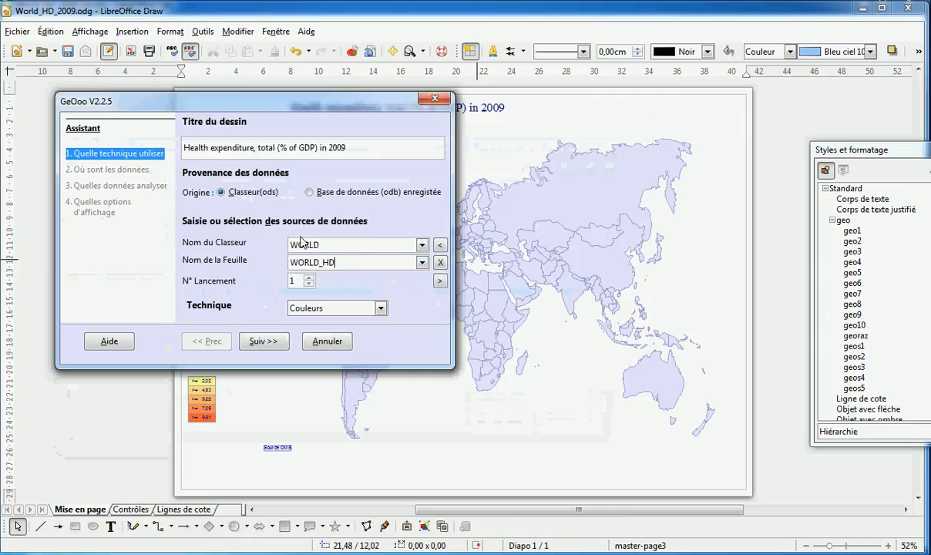
click(380, 309)
click(382, 313)
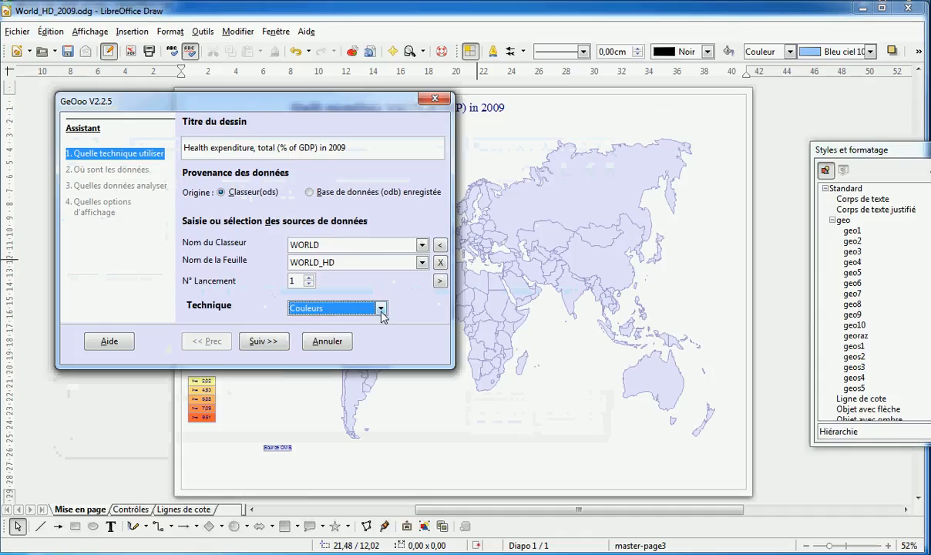
click(260, 344)
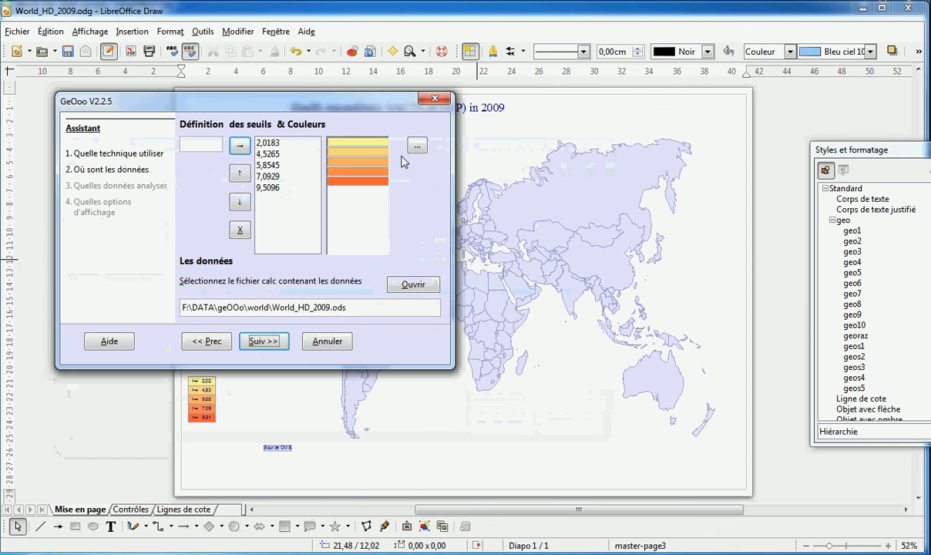
- Switch to the World_HD_2009_col.ods spreadsheet in Calc and check the start and end colour cells A2 and A6
key(alt+Tab)
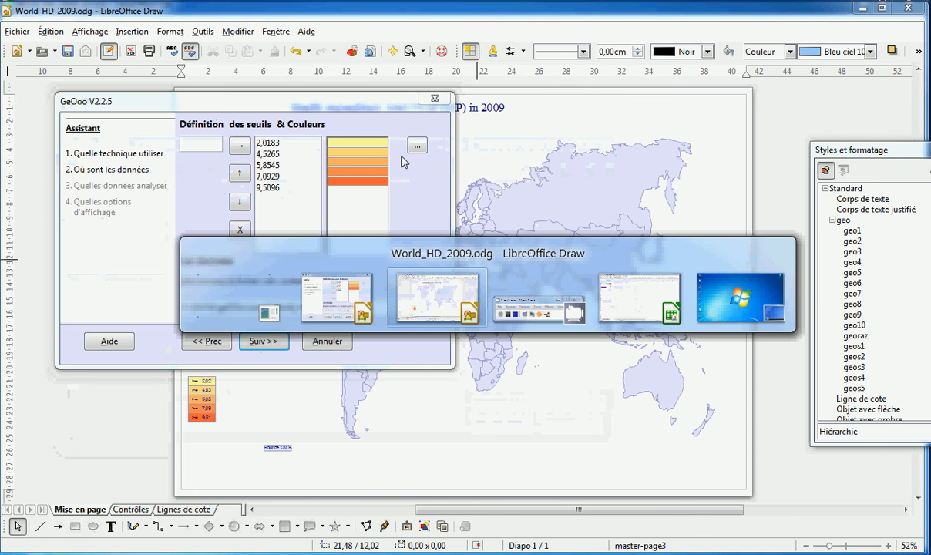
key(alt+Tab)
key(alt+Tab)
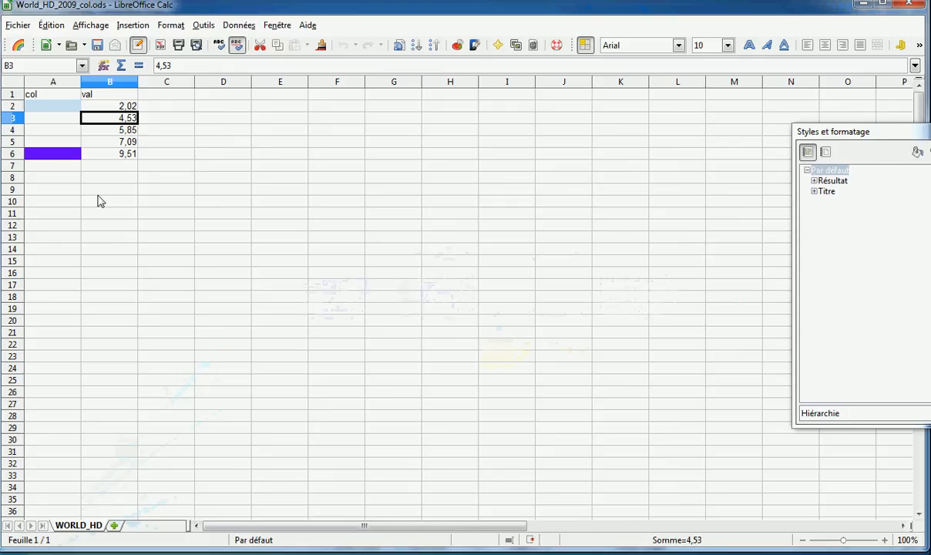
click(129, 109)
click(68, 110)
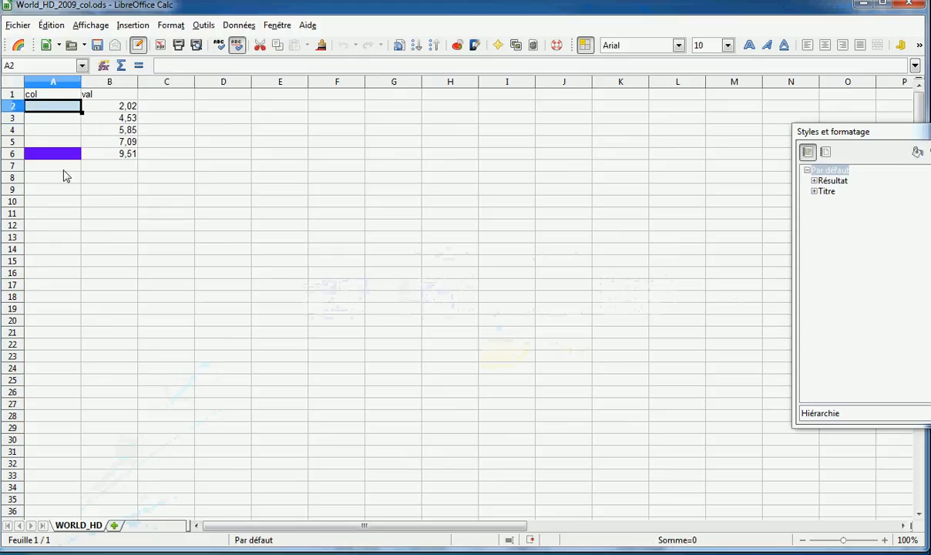
click(69, 158)
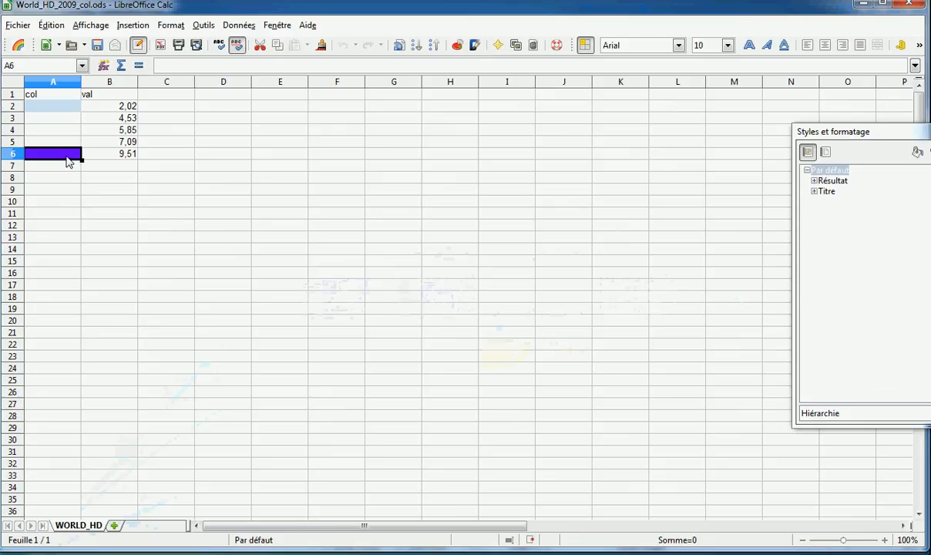
- Fill cells A2:A6 with a colour gradient running from the light blue of A2 to the purple of A6
click(68, 109)
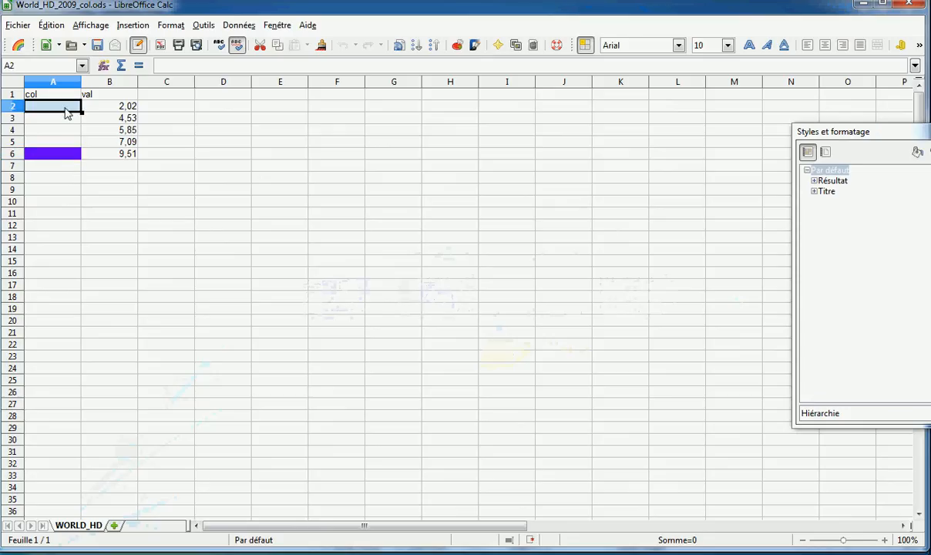
drag(68, 112, 67, 156)
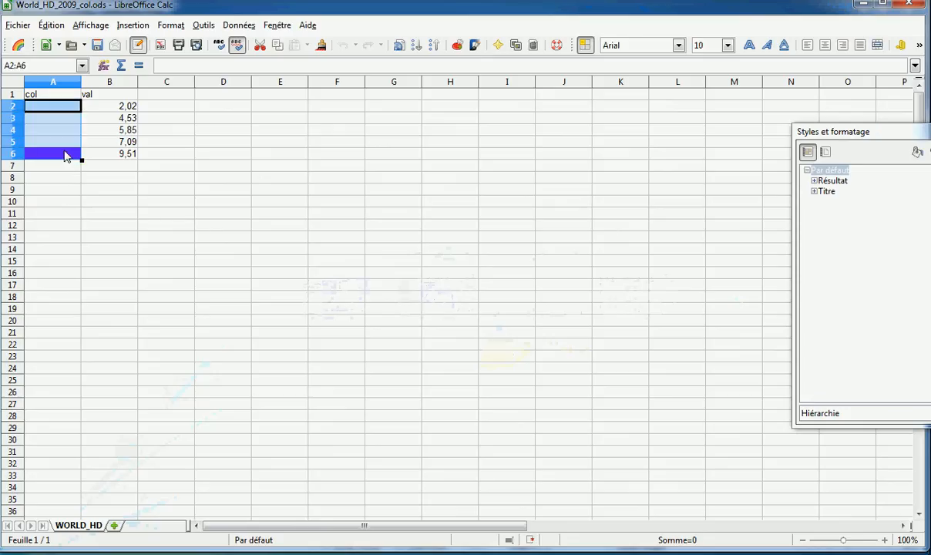
click(17, 46)
click(106, 129)
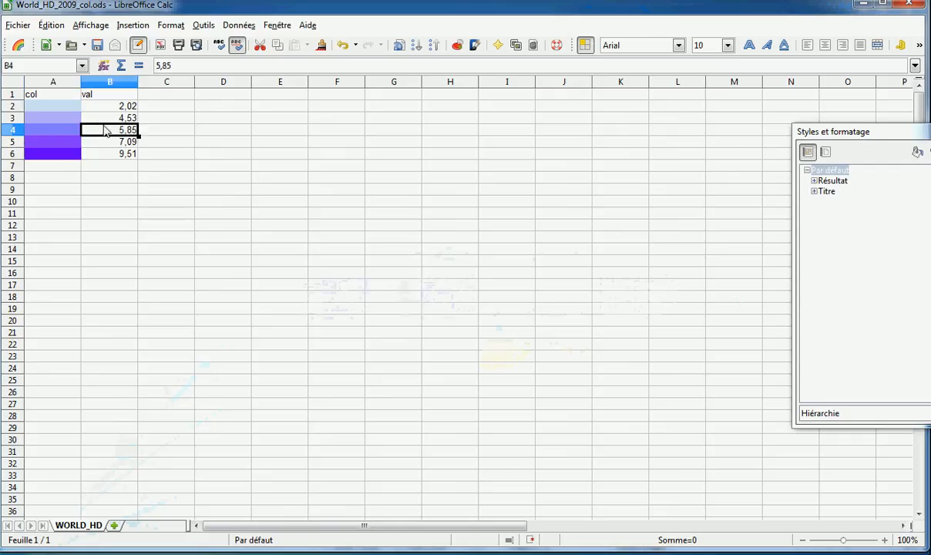
key(F2)
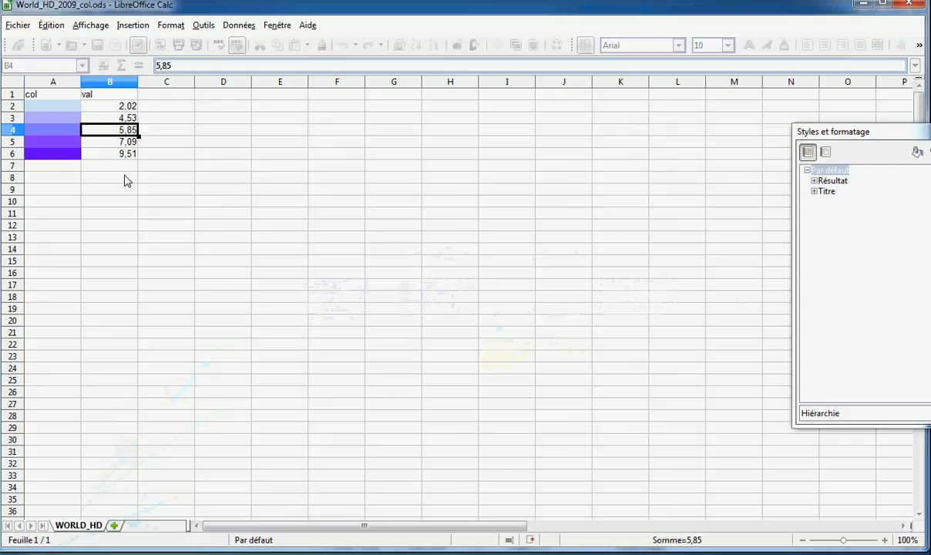
- Return to the GeOoo assistant in Draw and load the thresholds and colours from World_HD_2009_col.ods
key(alt+Tab)
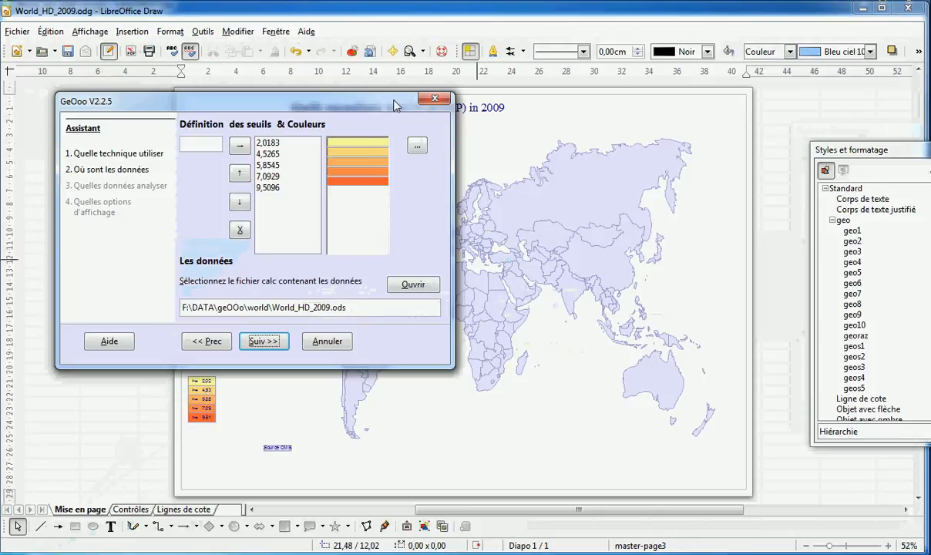
click(416, 146)
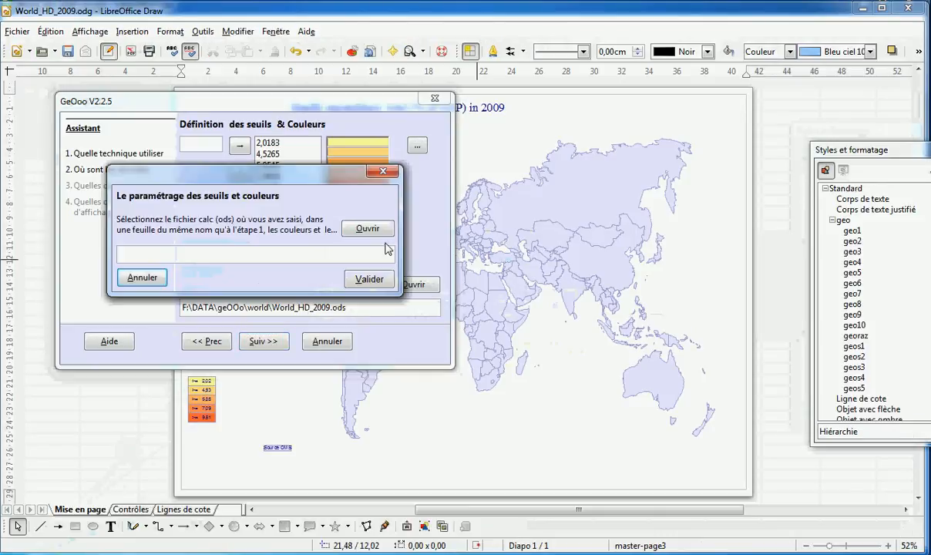
click(386, 237)
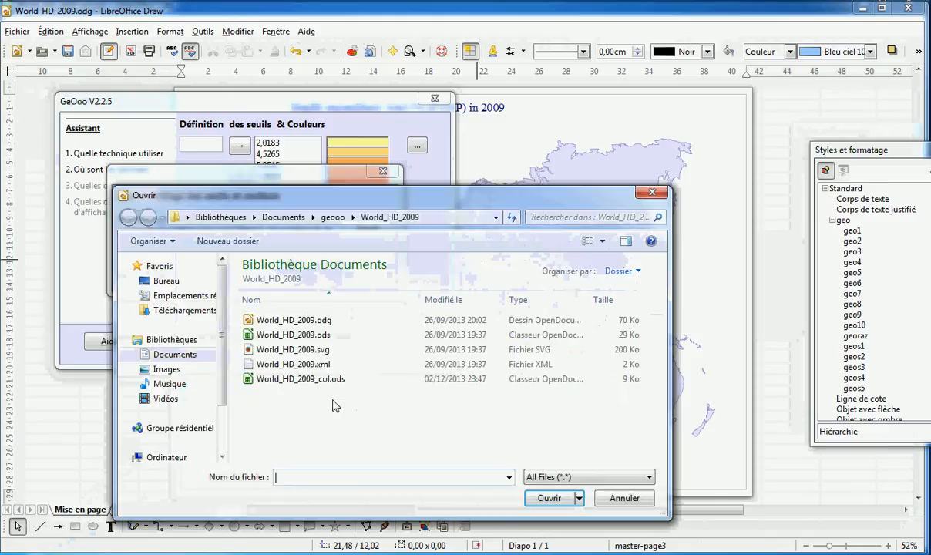
double_click(330, 383)
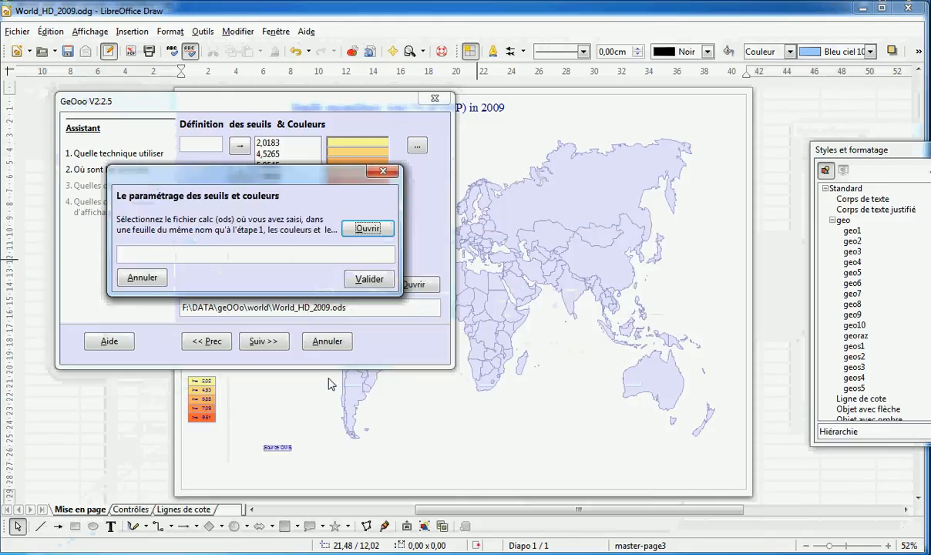
click(369, 279)
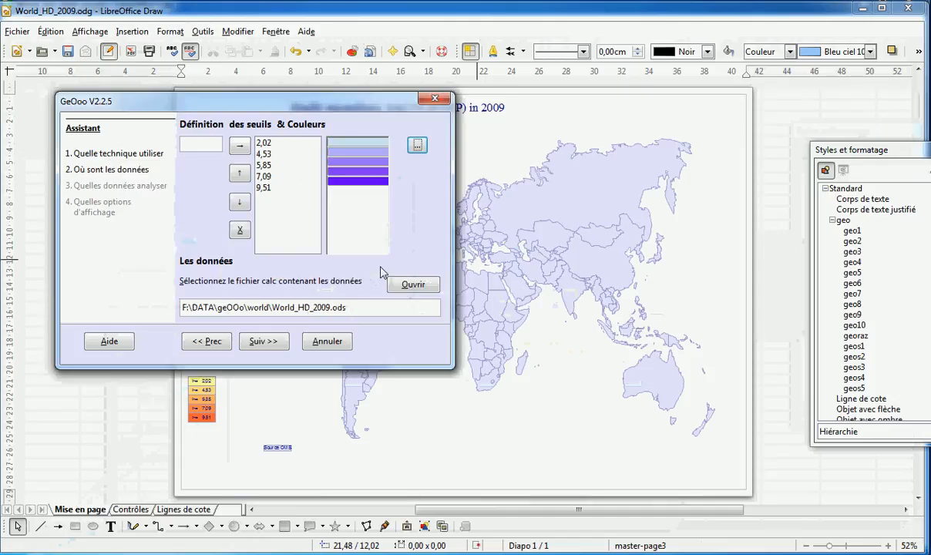
- Choose World_HD_2009.ods in the World_HD_2009 documents folder as data file, keep the preset fields and display options, and run the map colouring
click(398, 286)
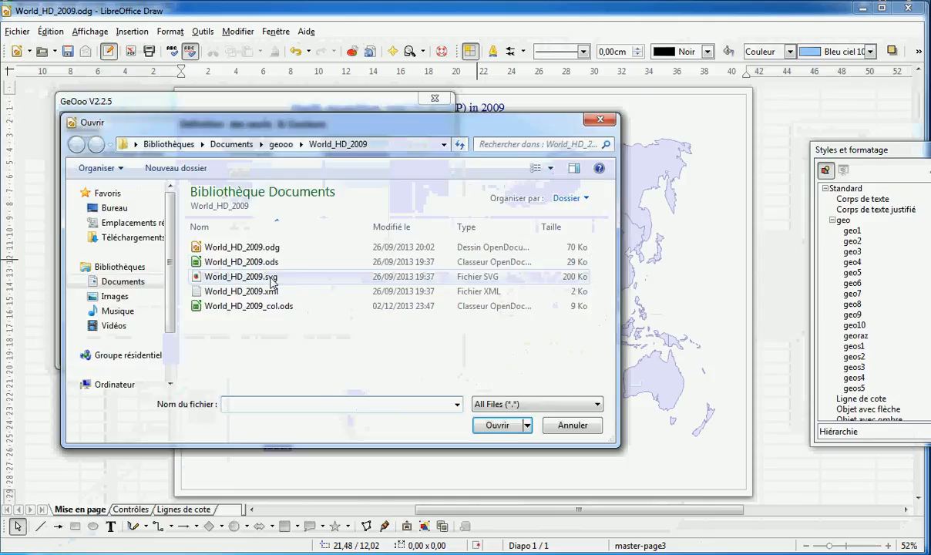
double_click(261, 264)
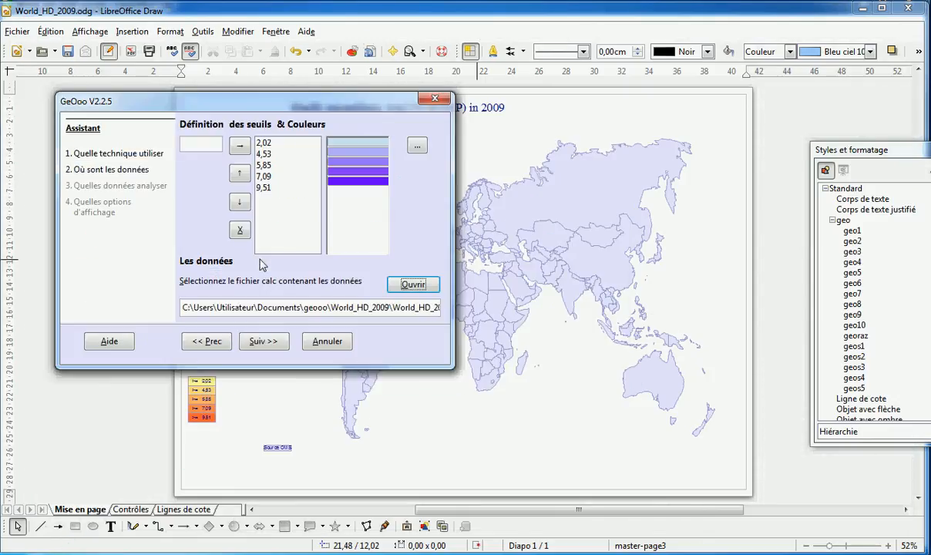
click(260, 342)
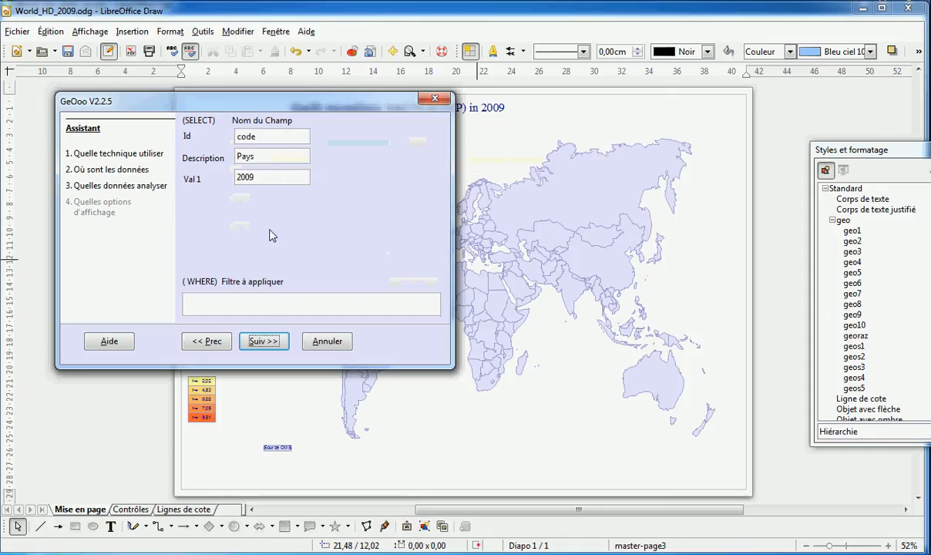
click(265, 341)
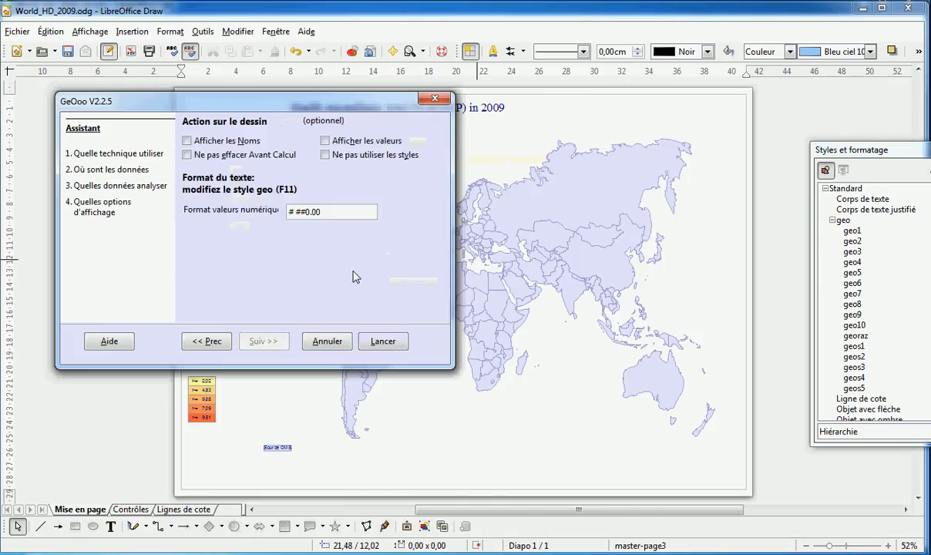
click(384, 343)
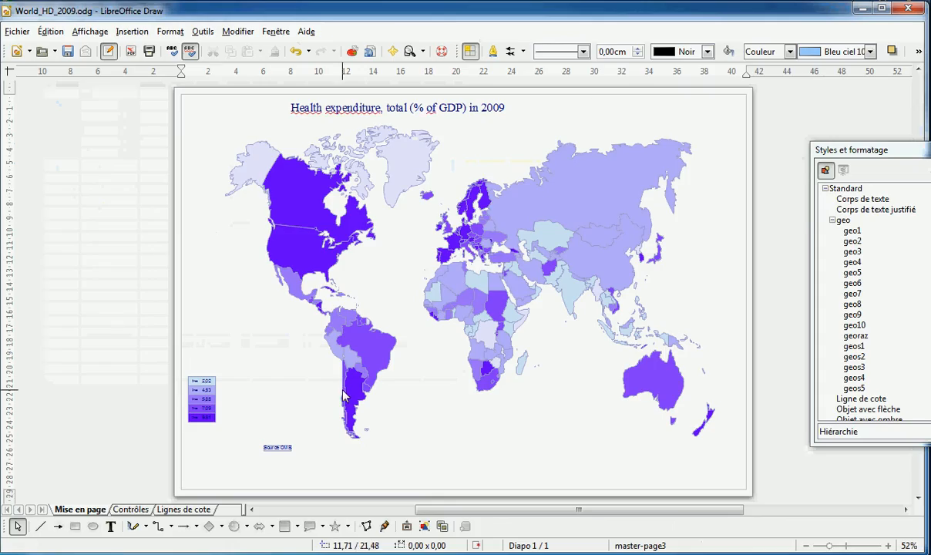
- Inspect the title and description stored on the Argentina shape, and close them without changes
click(347, 394)
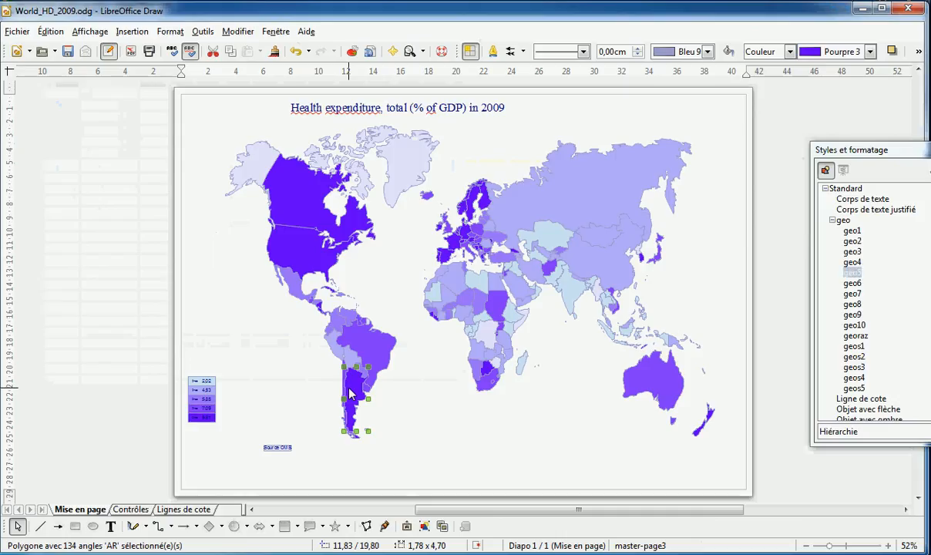
key(ctrl+d)
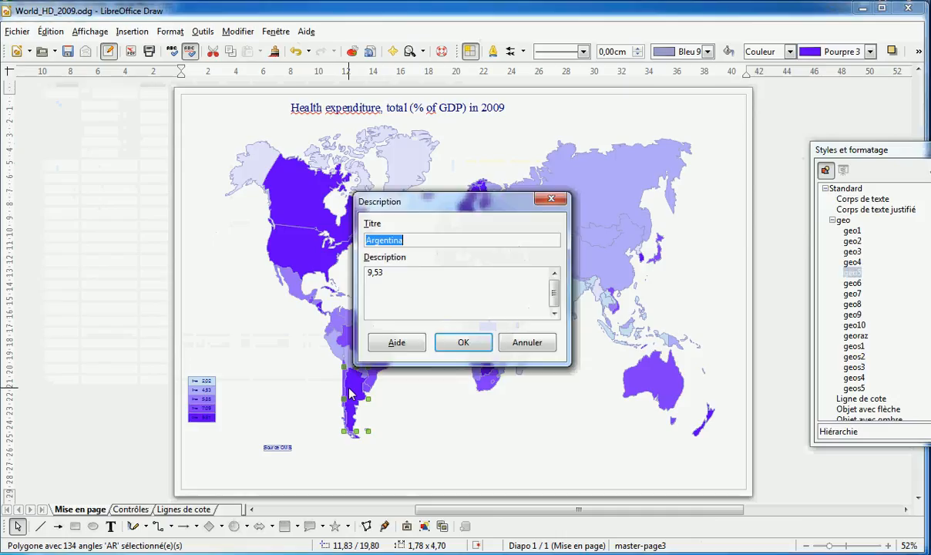
click(396, 274)
key(Escape)
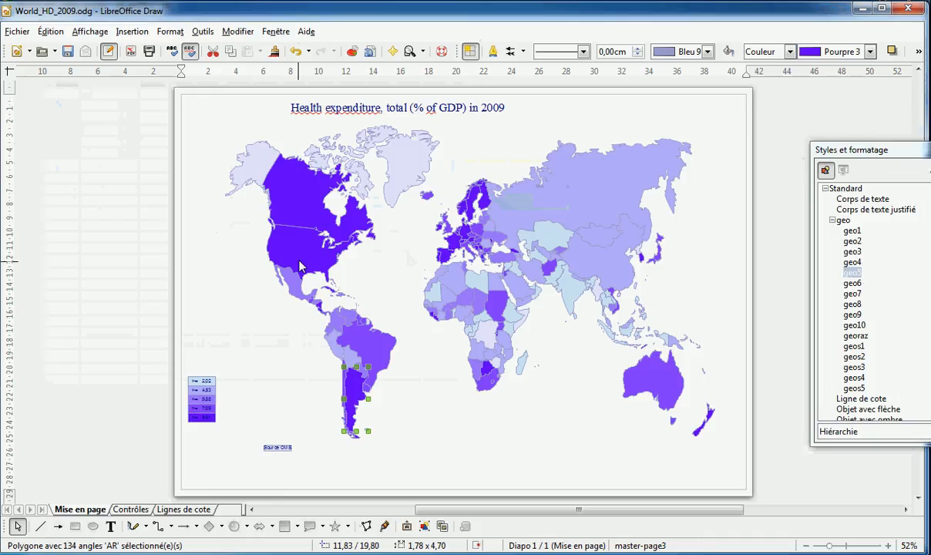
- Inspect the title and description stored on the Canada shape, and clear the selection
click(308, 221)
key(ctrl+d)
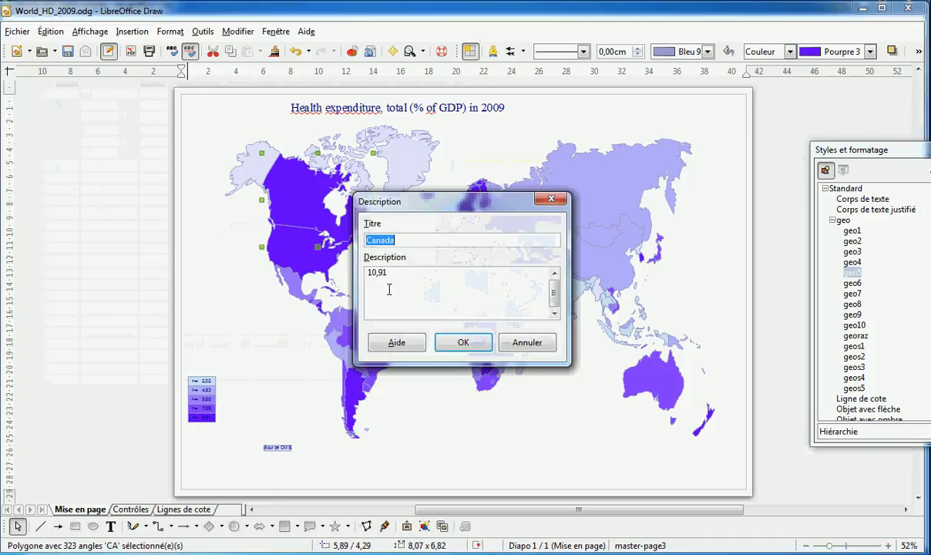
key(Return)
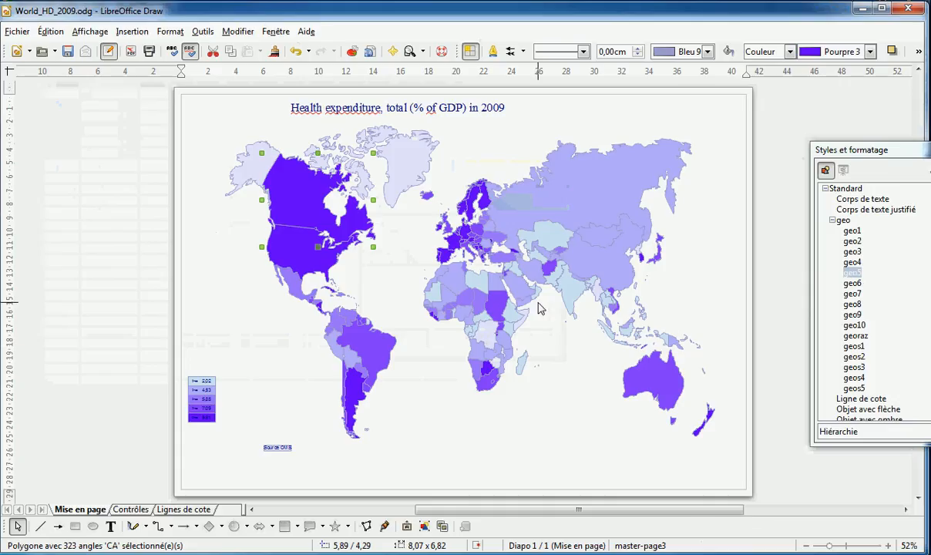
click(450, 426)
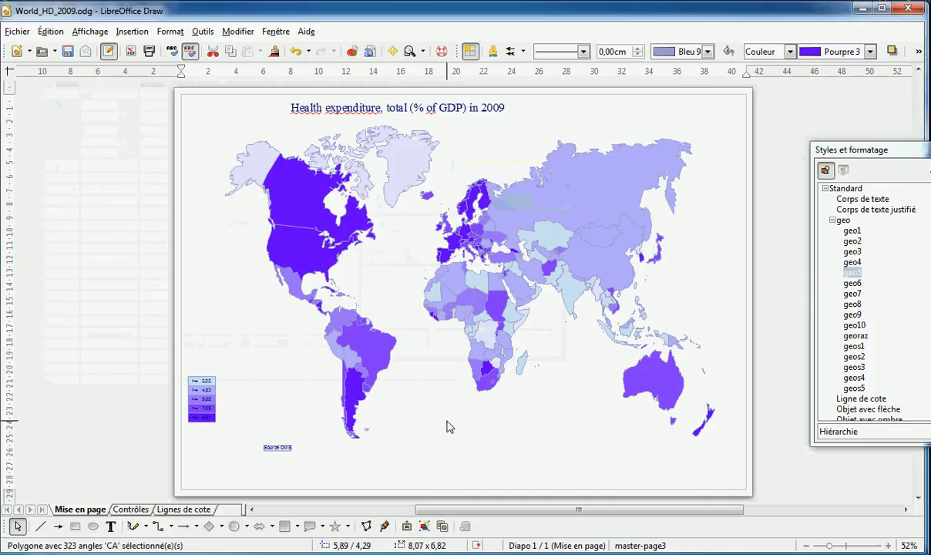